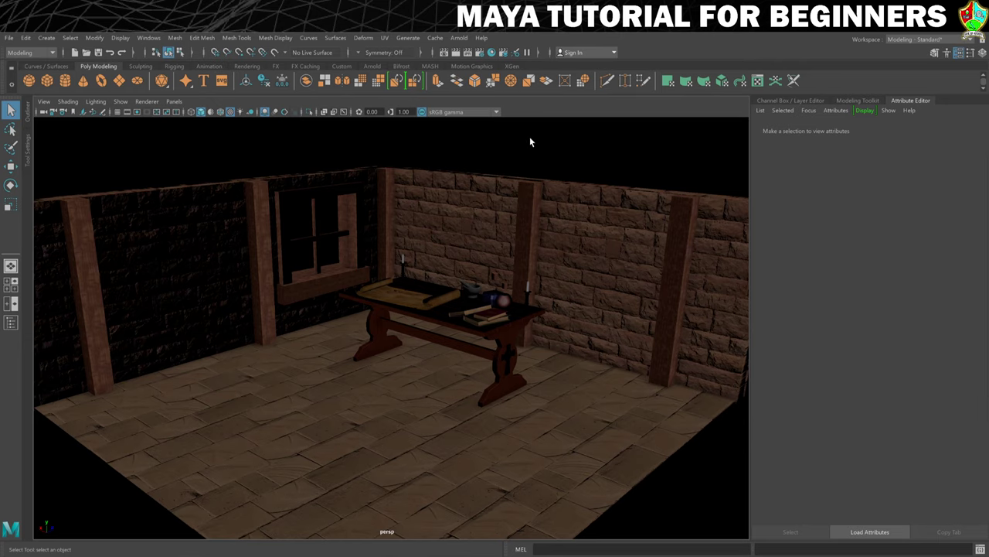
Select the aiSkyDomeLight, review its settings, and delete it from the scene
scroll(530, 137, down, 5)
click(522, 155)
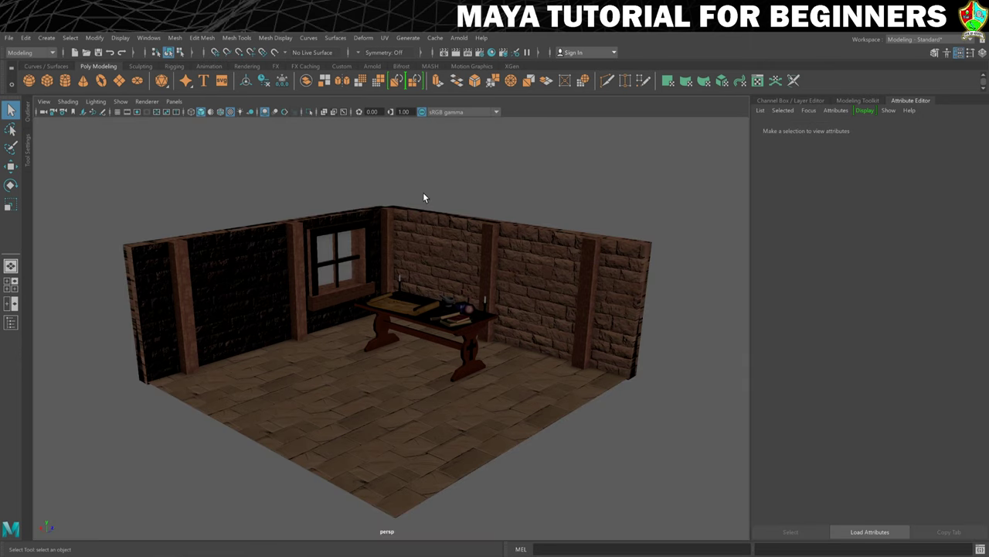
scroll(417, 208, up, 3)
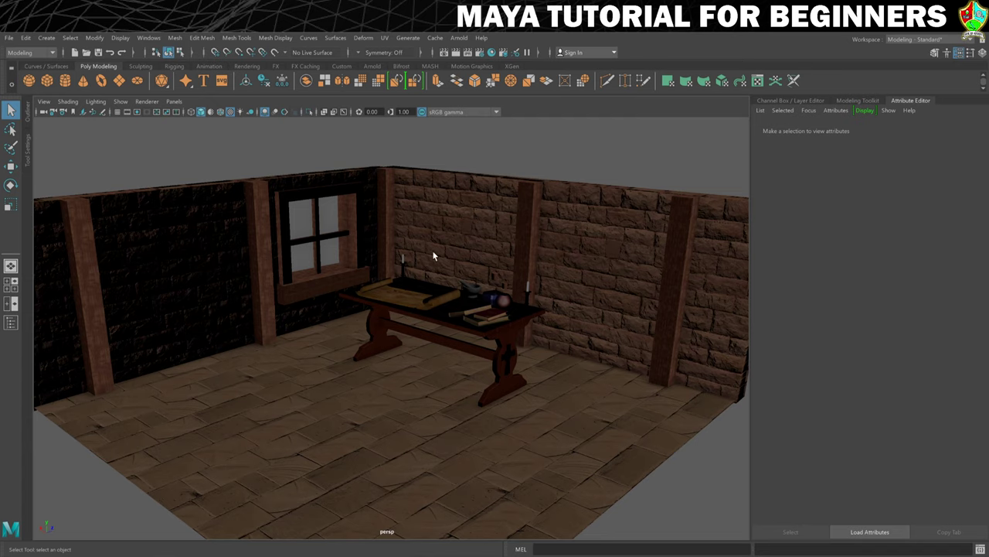
Add directionalLight1 from the Create > Lights menu, placing it on the room floor
click(46, 37)
mouse_move(51, 76)
mouse_move(58, 95)
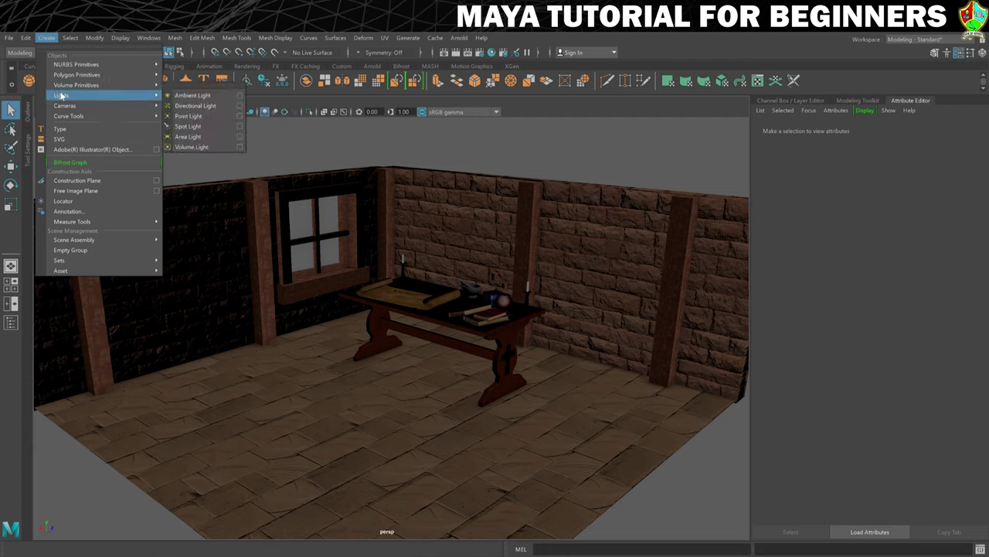
click(195, 106)
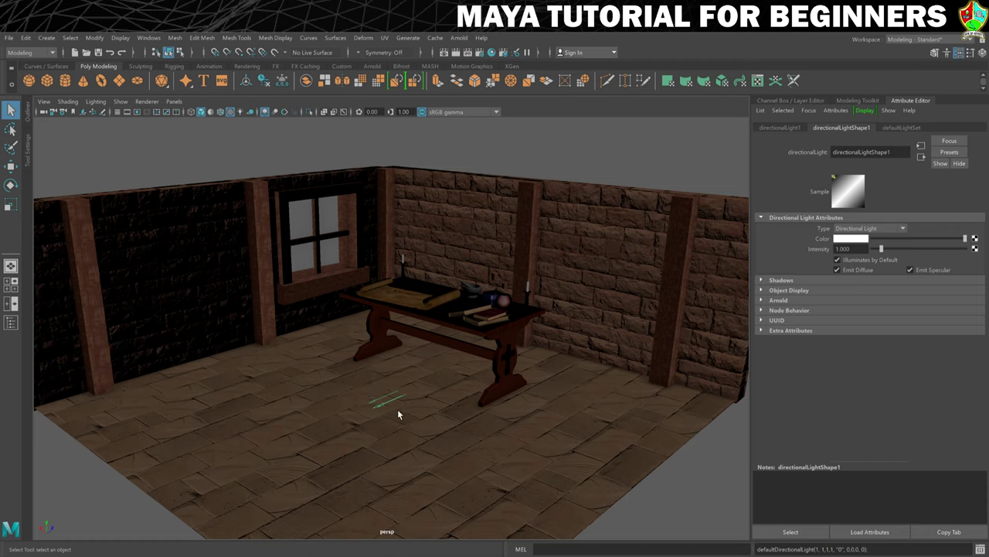
Move the directional light up along Y above the floor, then orbit to a new room angle
key(w)
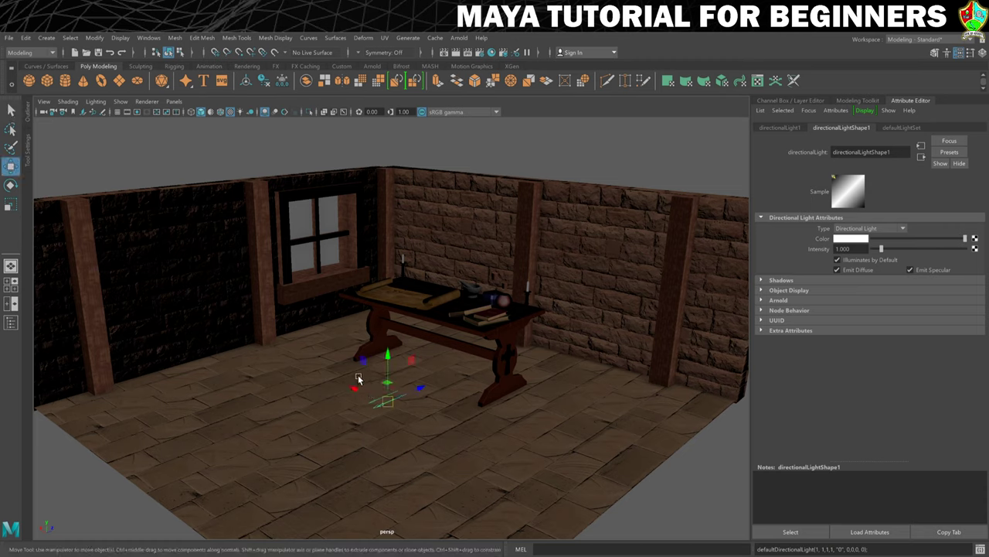
drag(388, 360, 387, 306)
alt+drag(421, 364, 389, 368)
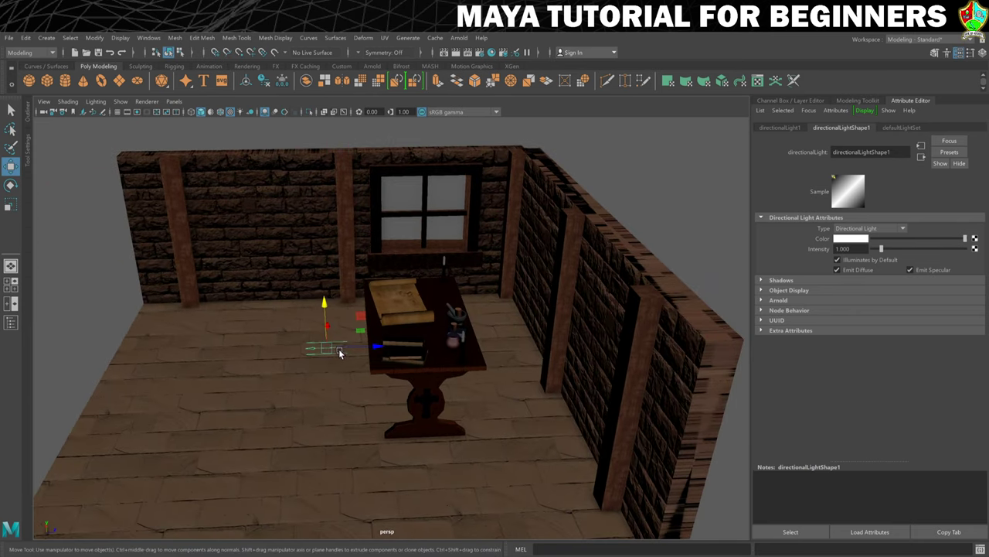
alt+drag(183, 375, 232, 373)
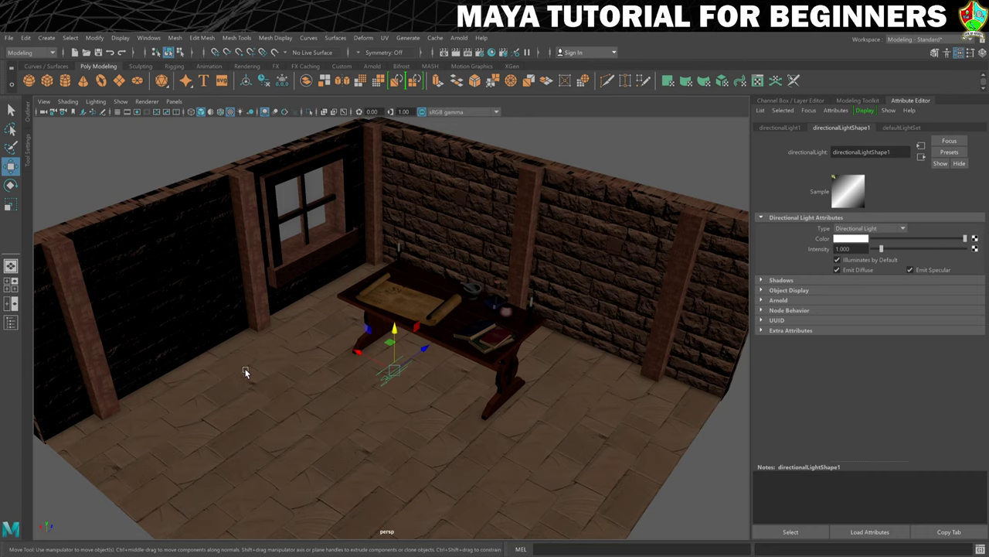
Switch the viewport to textured display lit by all scene lights
click(240, 113)
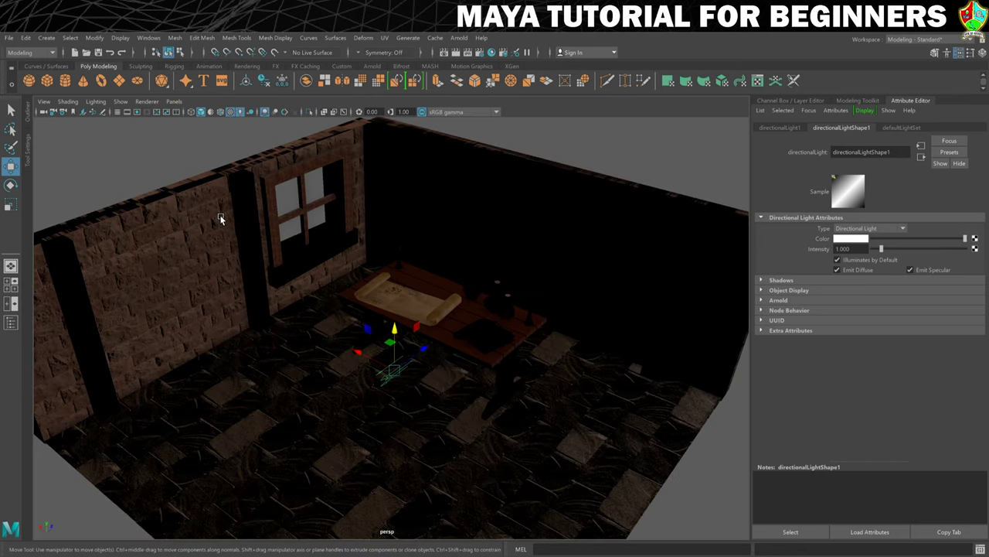
key(6)
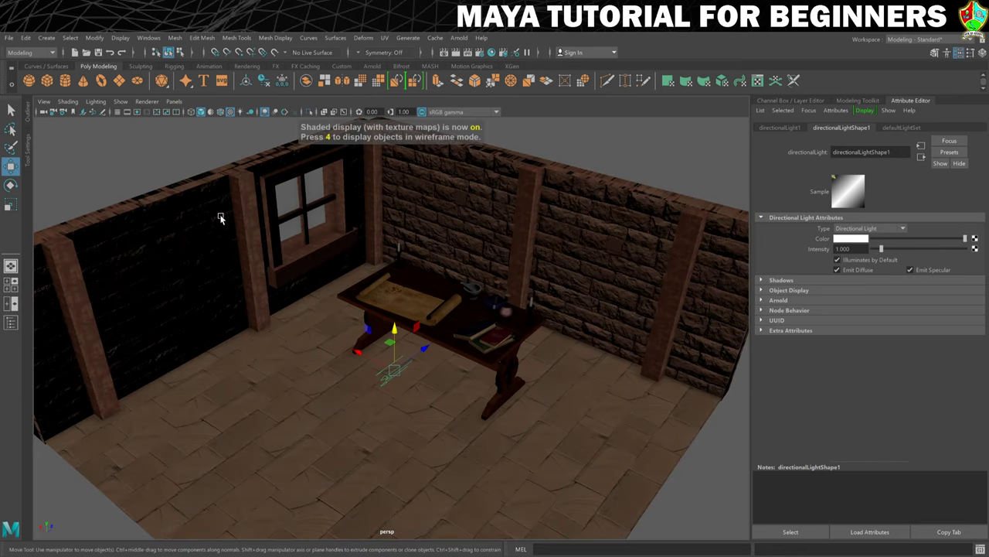
key(7)
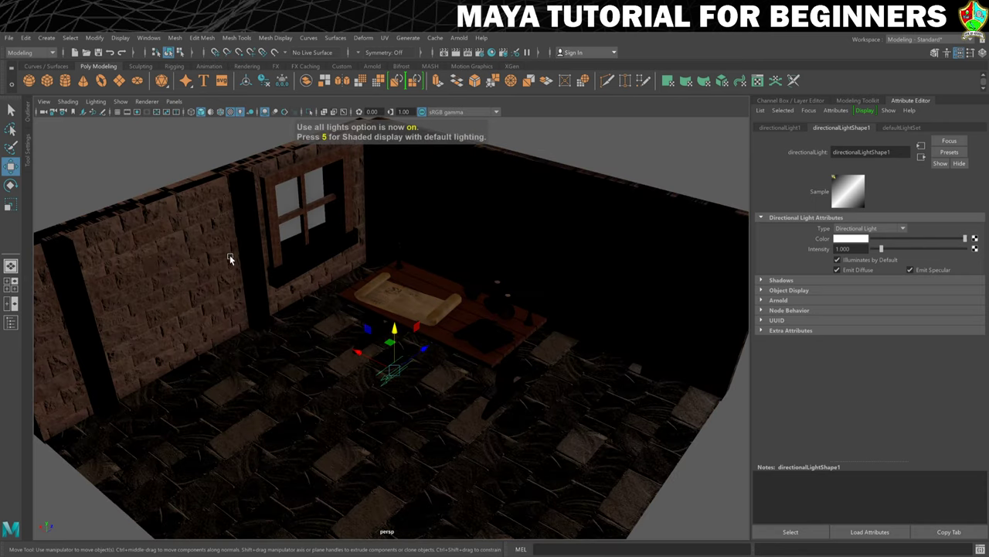
Rotate the directional light to shine down across the table, then frame the table closer
key(e)
drag(376, 397, 432, 365)
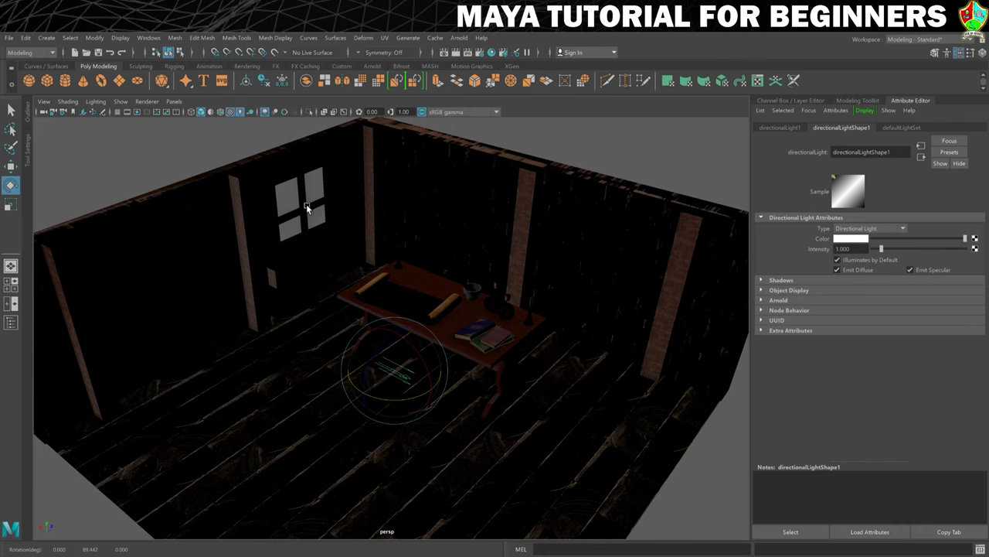
alt+drag(306, 203, 314, 228)
drag(397, 338, 371, 399)
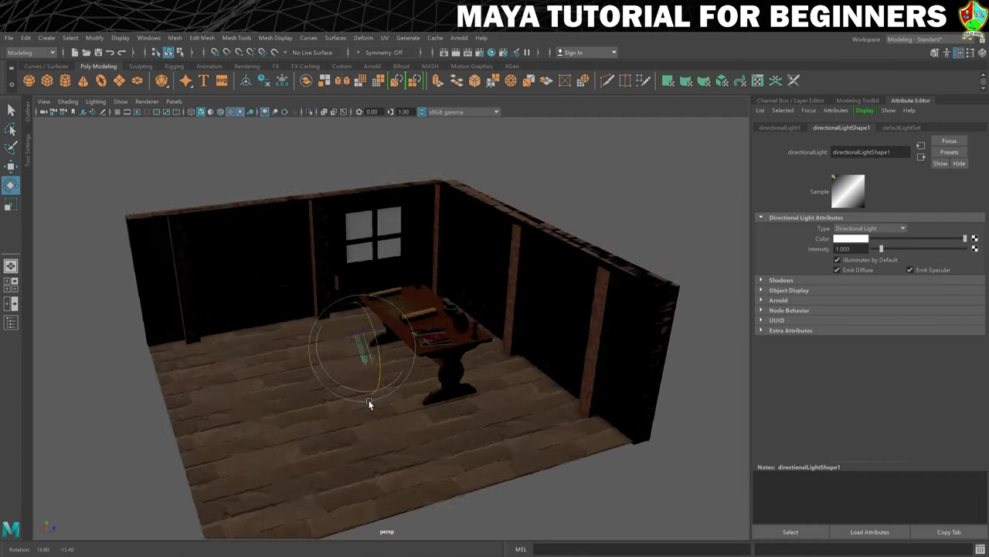
alt+right_drag(371, 399, 541, 386)
alt+right_drag(472, 357, 522, 362)
alt+middle_drag(522, 362, 482, 321)
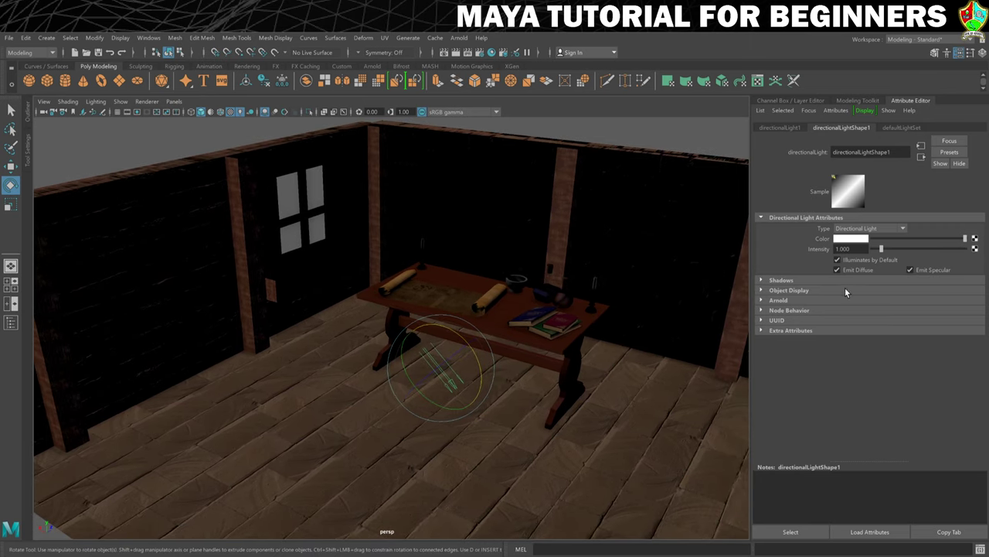
Set the light colour to pale blue: H 206.576, S 0.449, V 1.000
click(921, 152)
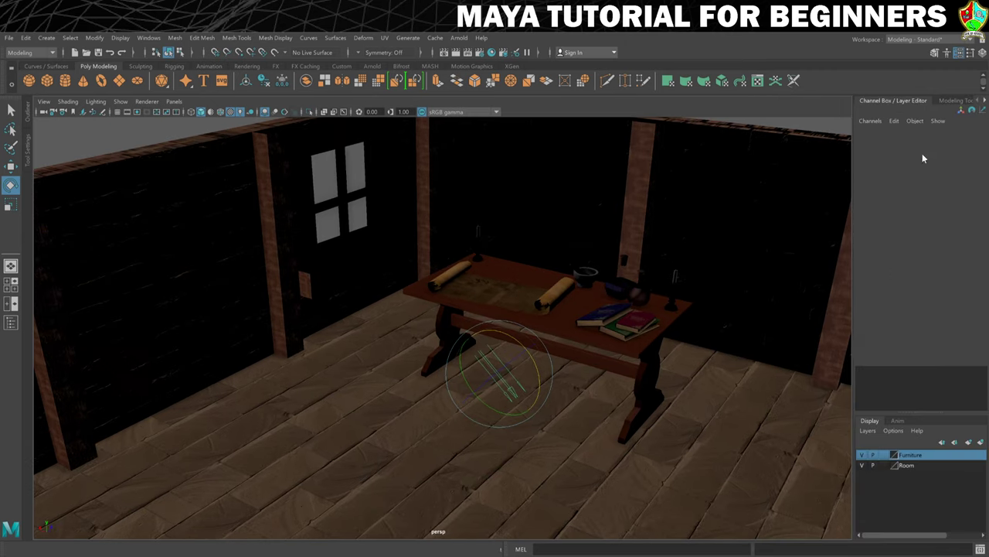
click(922, 152)
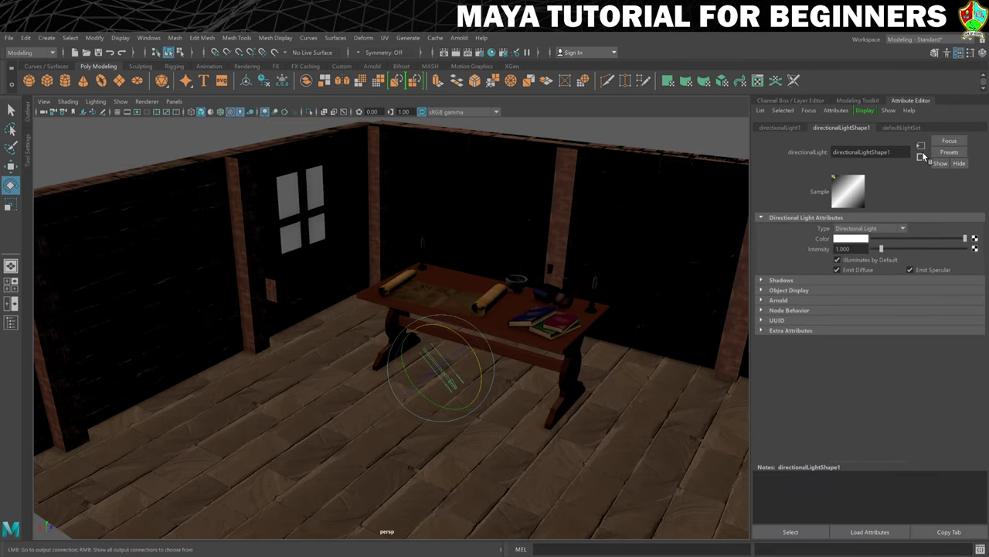
click(853, 239)
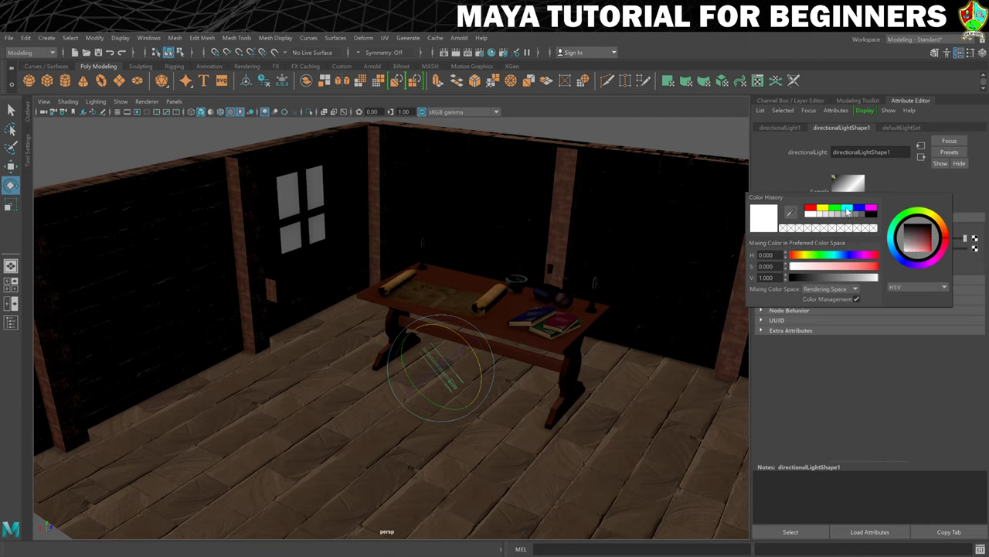
click(848, 209)
drag(890, 240, 891, 256)
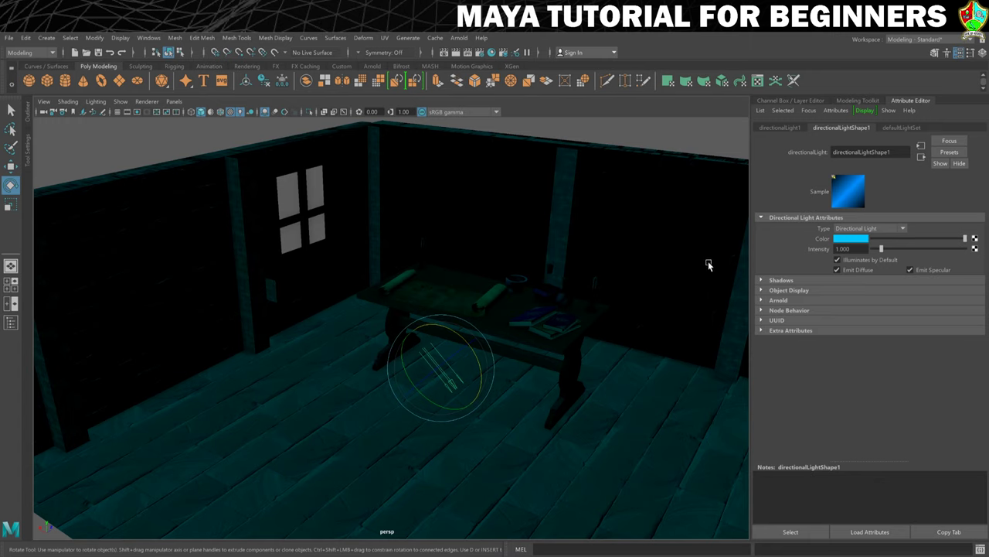
click(865, 241)
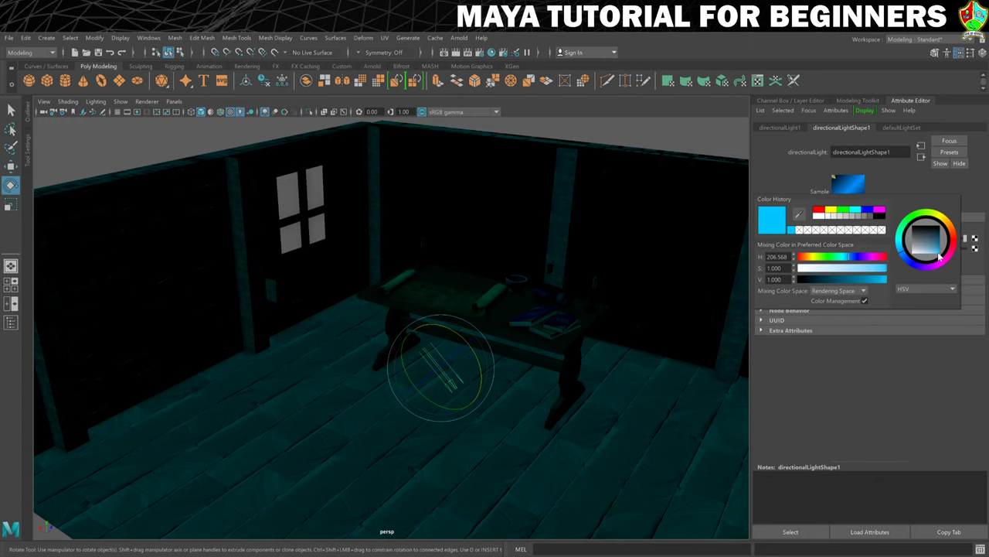
click(937, 258)
mouse_move(937, 258)
mouse_down()
mouse_move(916, 264)
mouse_move(927, 264)
mouse_up()
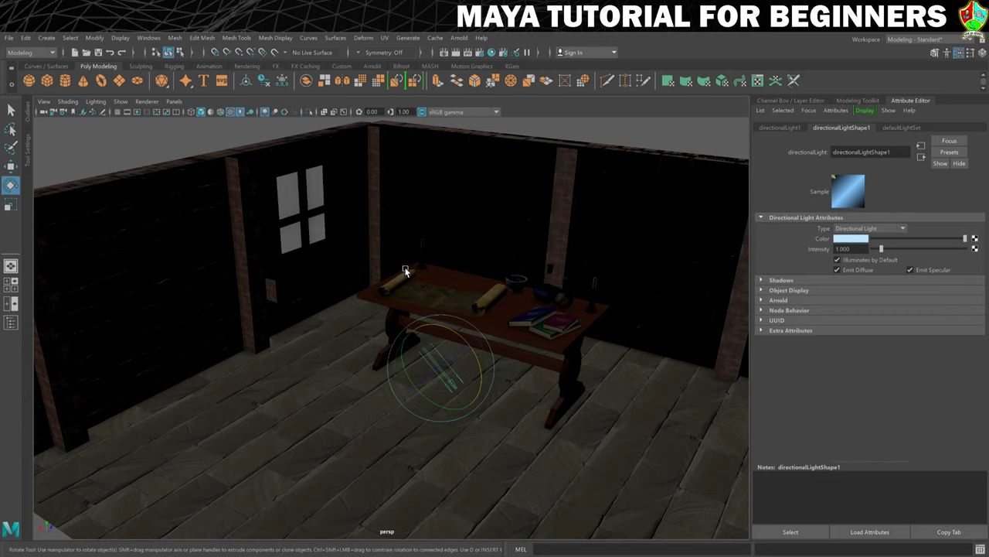
Turn on viewport shadows and re-angle the light to about -53.5° so the table casts a shadow
click(251, 113)
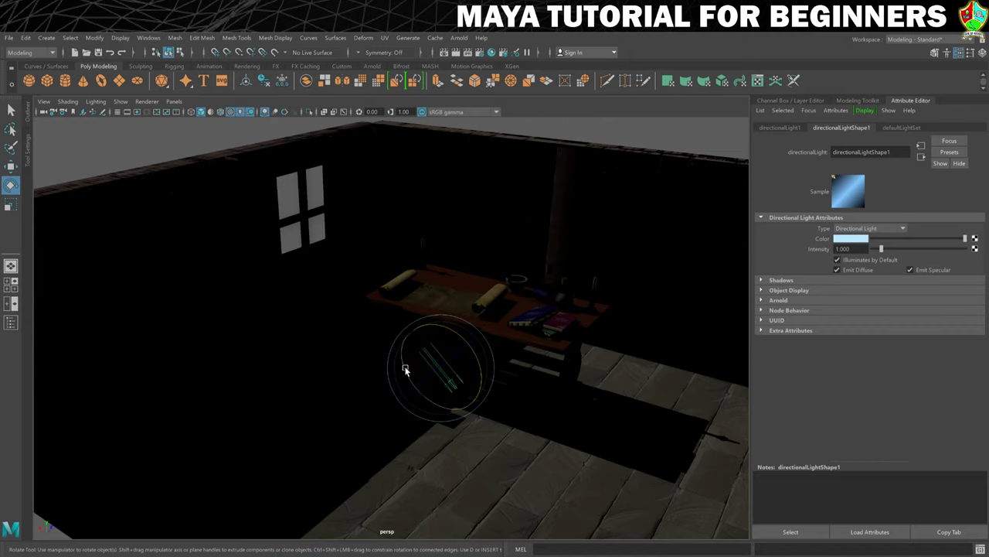
mouse_move(459, 334)
mouse_down()
mouse_move(464, 344)
mouse_move(443, 327)
mouse_move(473, 367)
mouse_move(462, 345)
mouse_up()
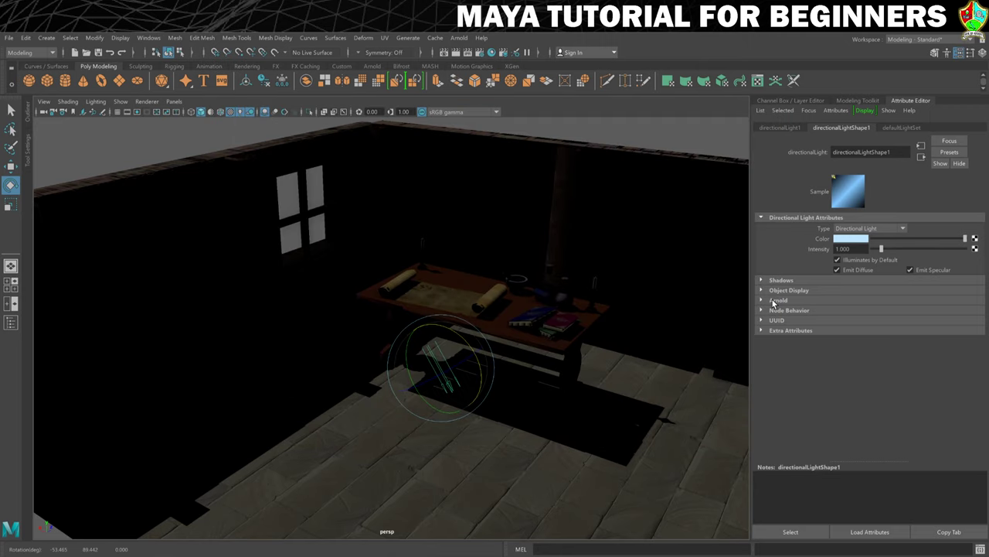
Expand the Arnold section showing Exposure 0, Angle 0, Samples 1, Shadow Density 1
click(773, 302)
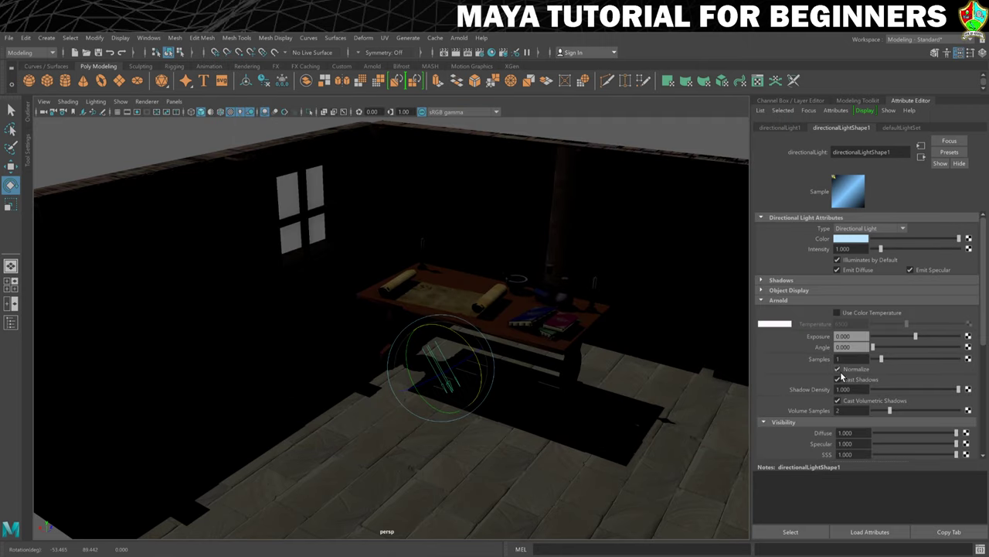